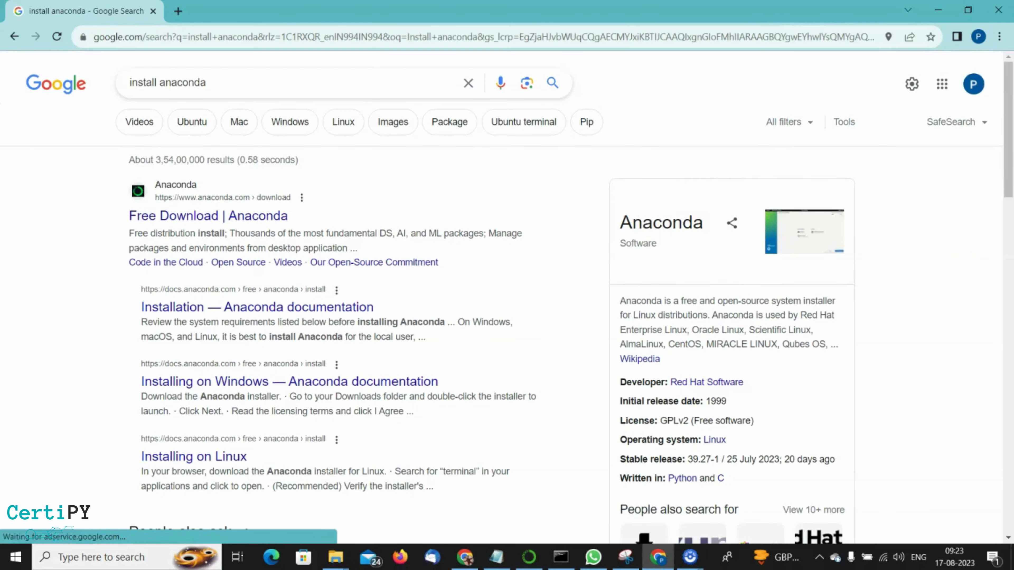
Step: Download the Windows Python 3.11 64-Bit Graphical Installer from the Anaconda download page
left_click(209, 216)
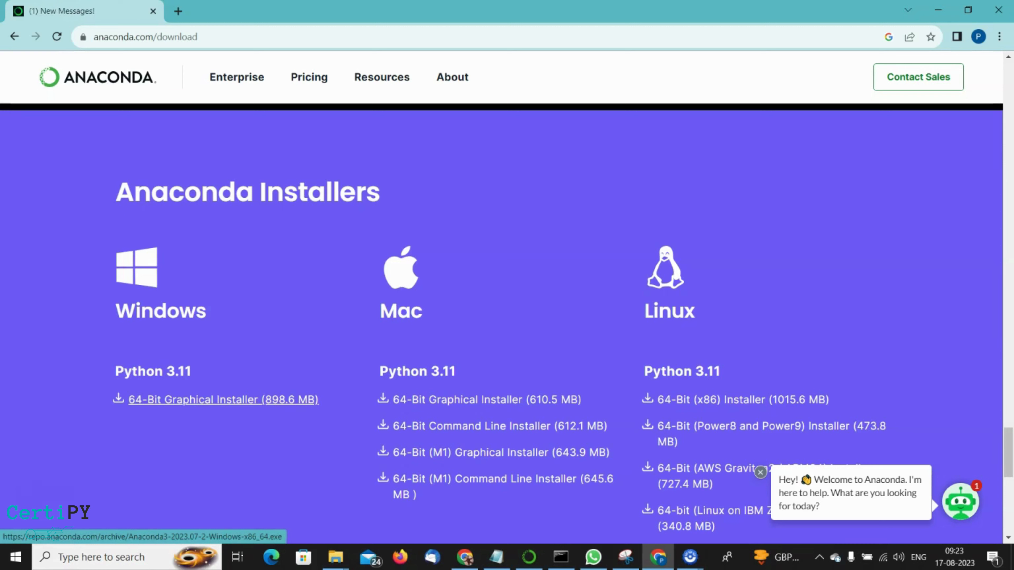
left_click(224, 400)
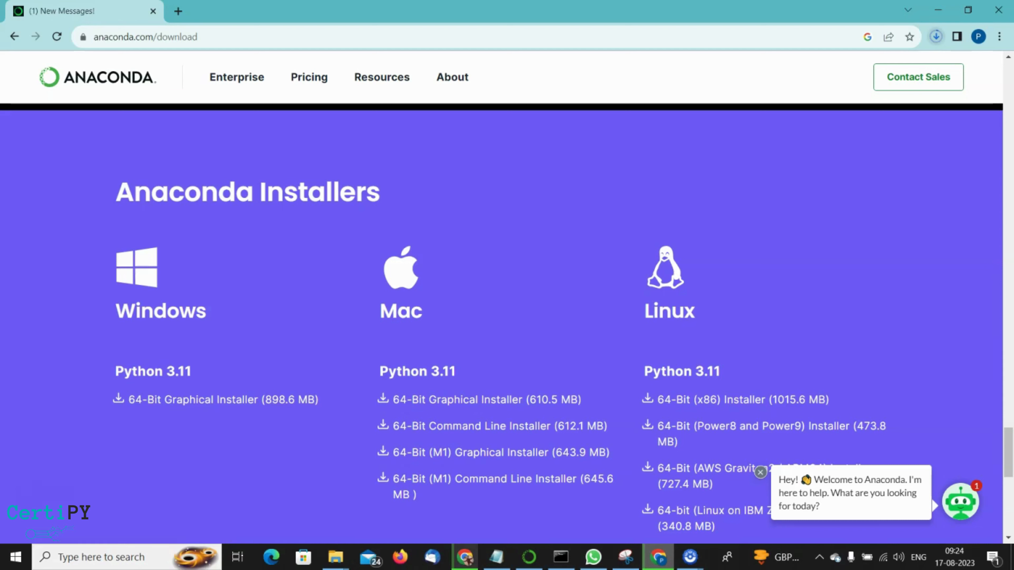
left_click(936, 36)
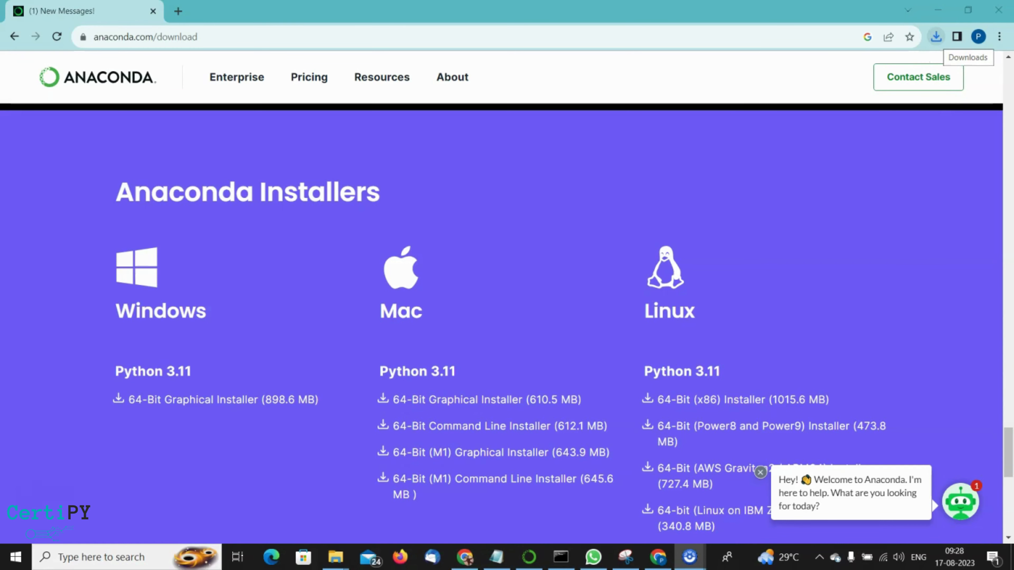
Step: Show the downloaded Anaconda3-2023.07-2-Windows-x86_64.exe in its folder and run the installer
left_click(936, 36)
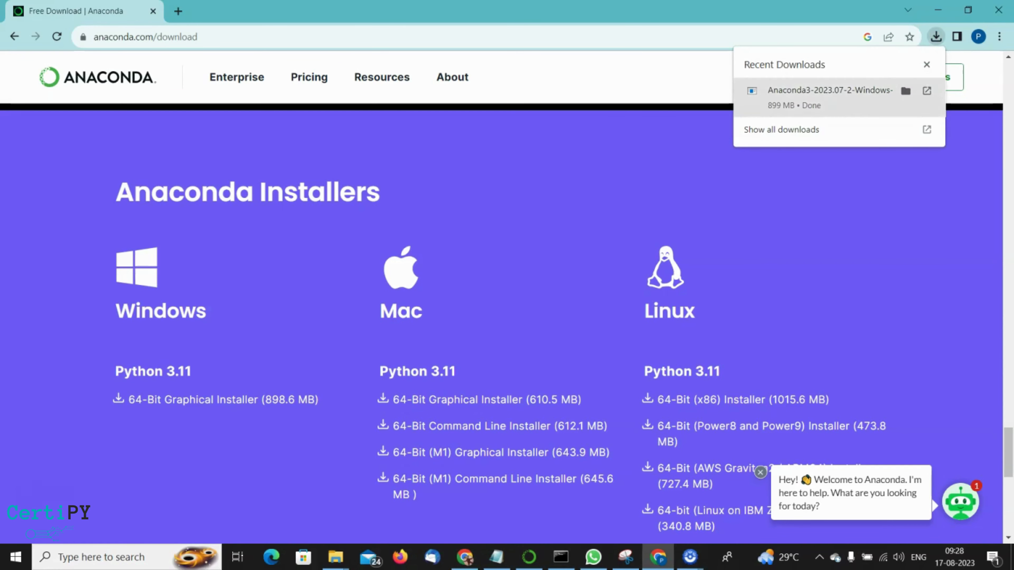
left_click(906, 91)
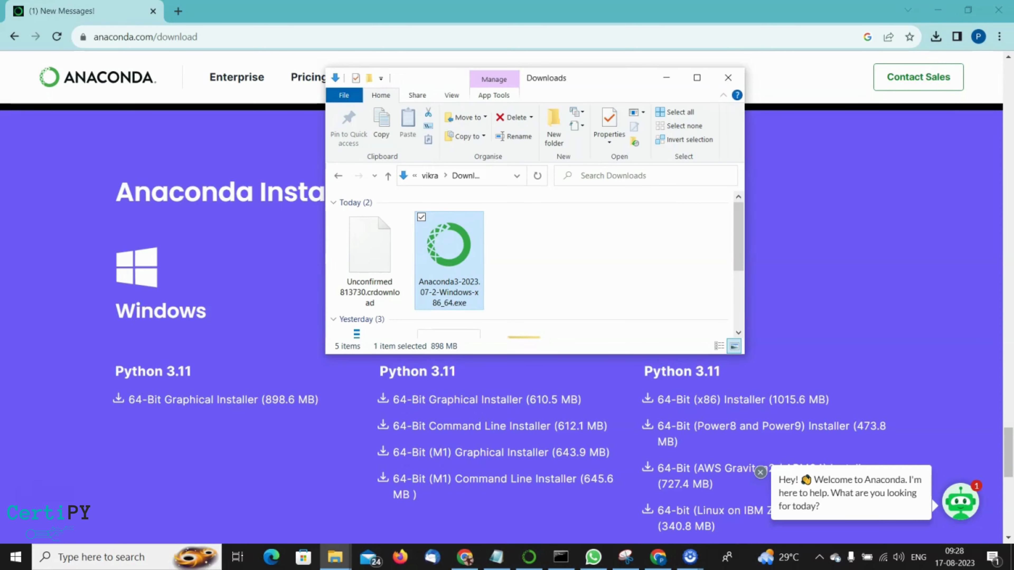
double_click(469, 247)
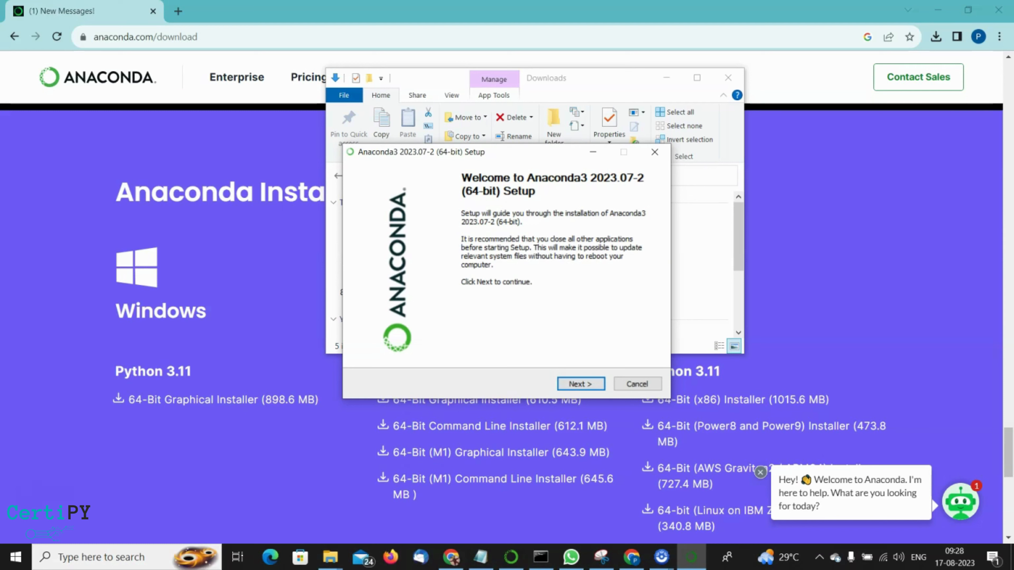
Step: Accept the Anaconda3 license agreement and choose the "Just Me (recommended)" installation type
key("Return")
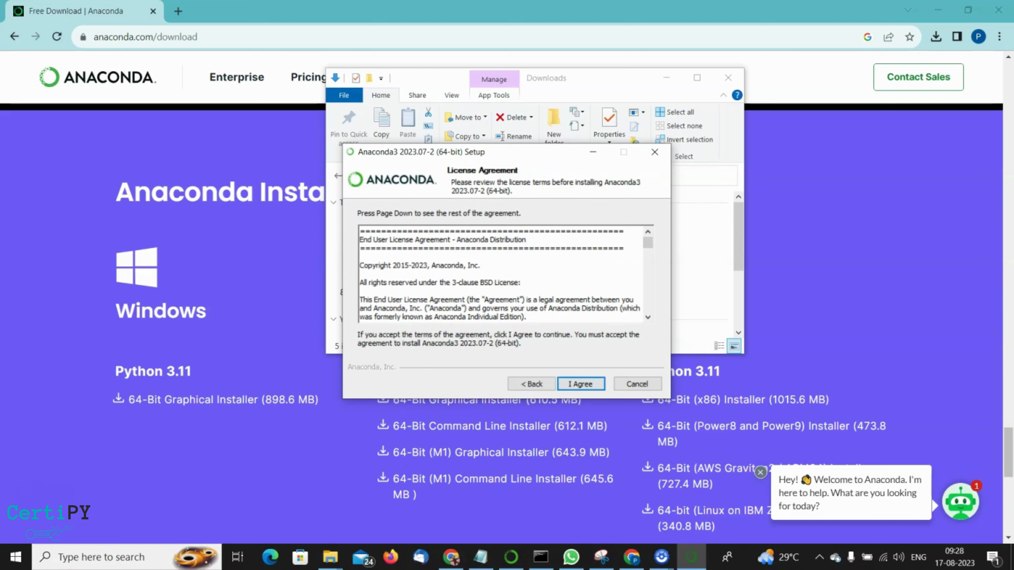
key("Page_Down")
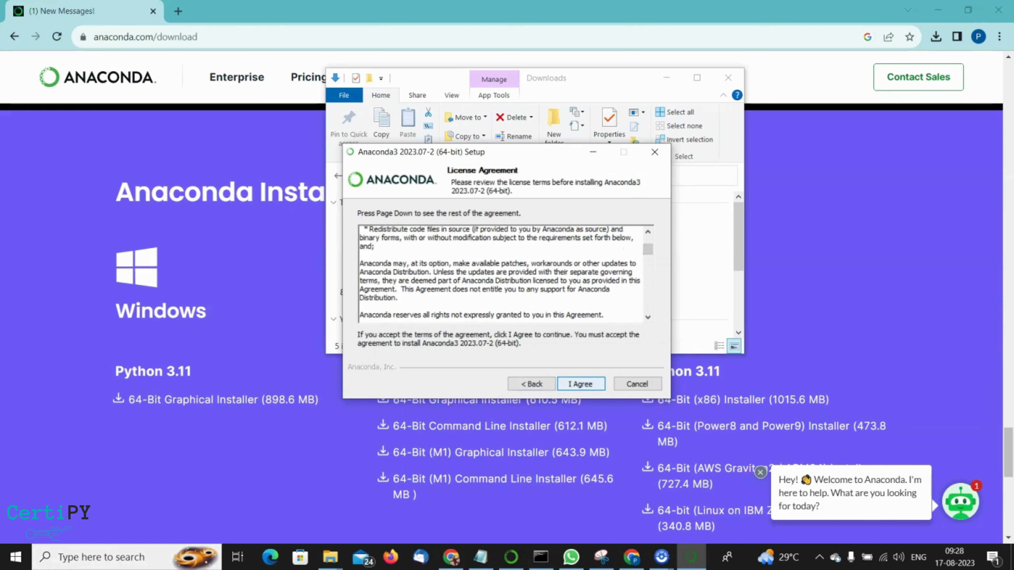
left_click(581, 384)
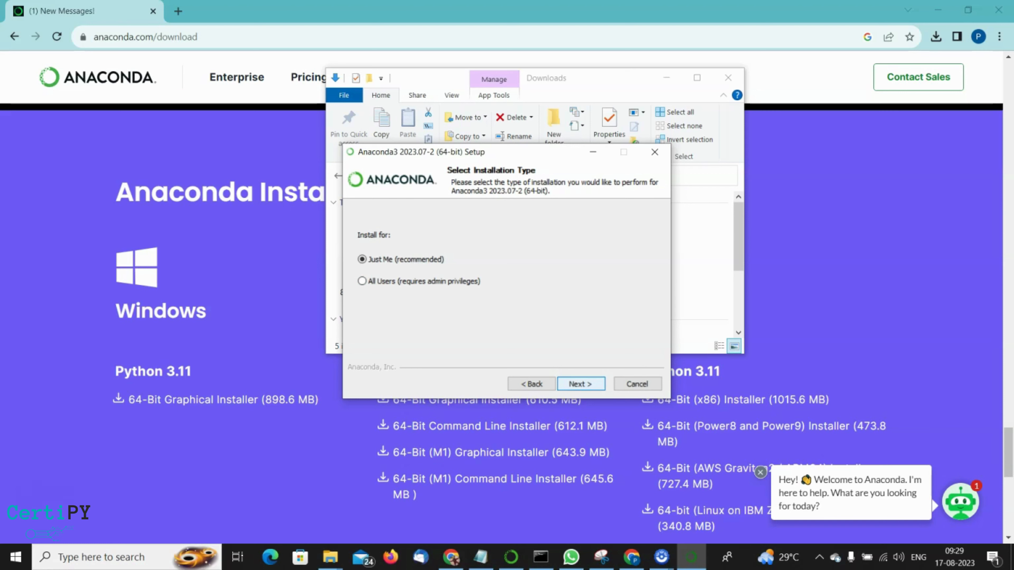
key("Return")
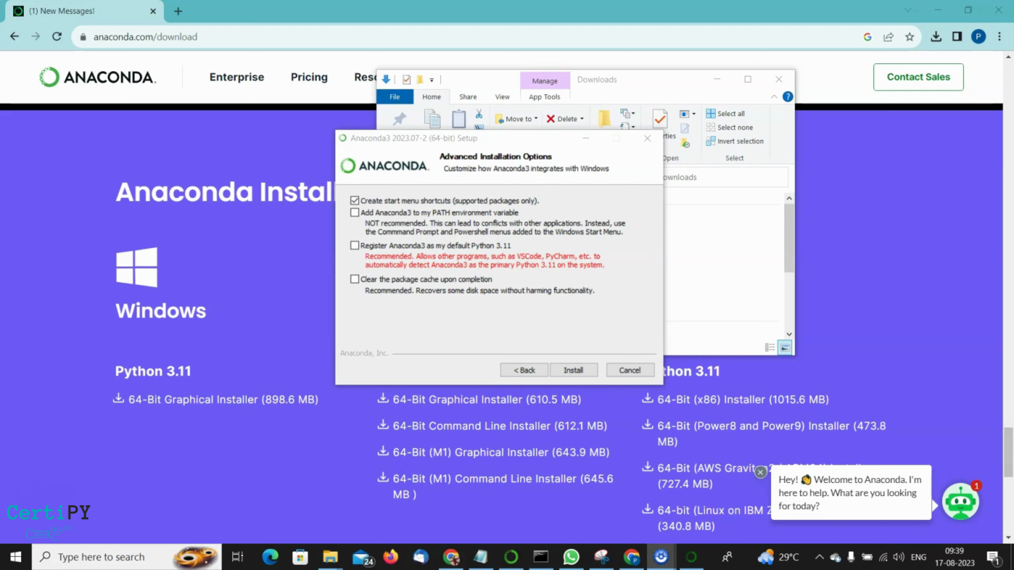
Step: Register Anaconda3 as the default Python 3.11, add it to the PATH environment variable, and complete the installation
left_click(354, 246)
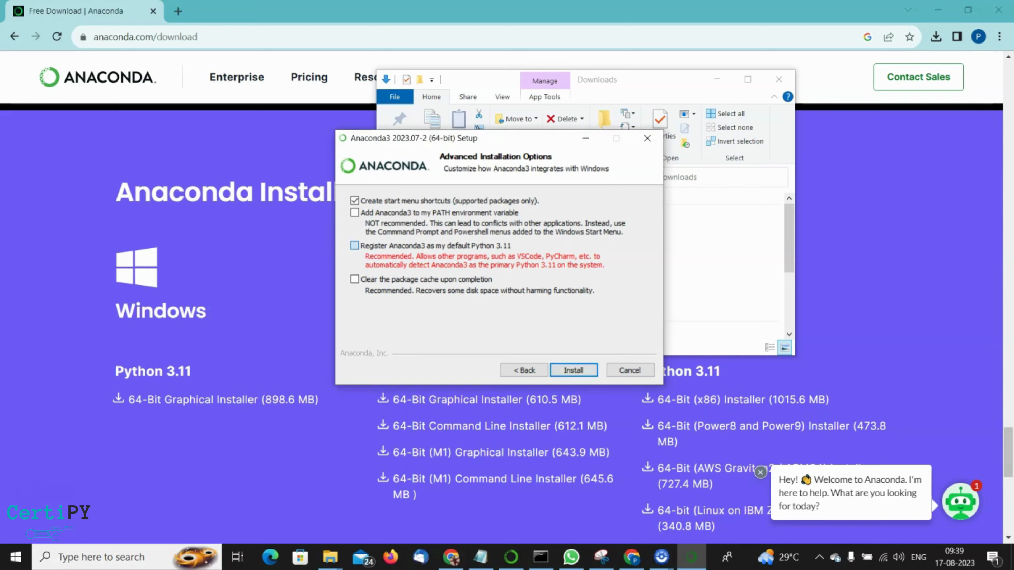
left_click(550, 360)
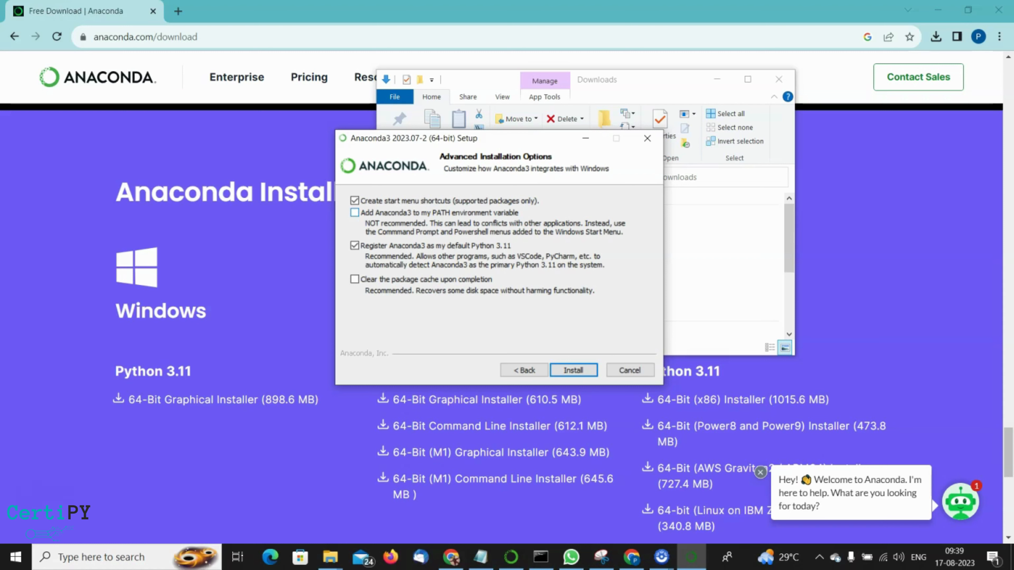
left_click(355, 212)
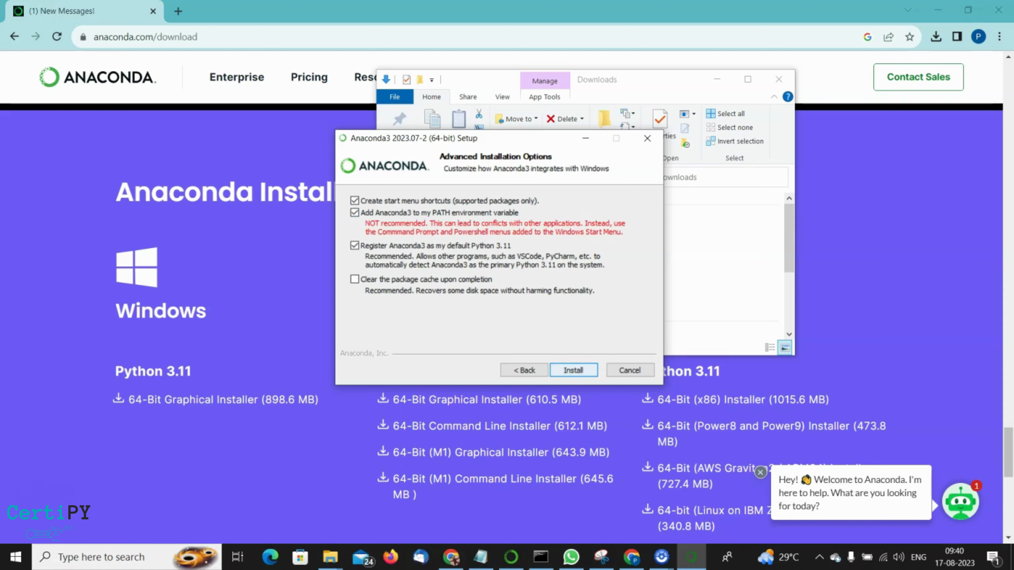
left_click(574, 370)
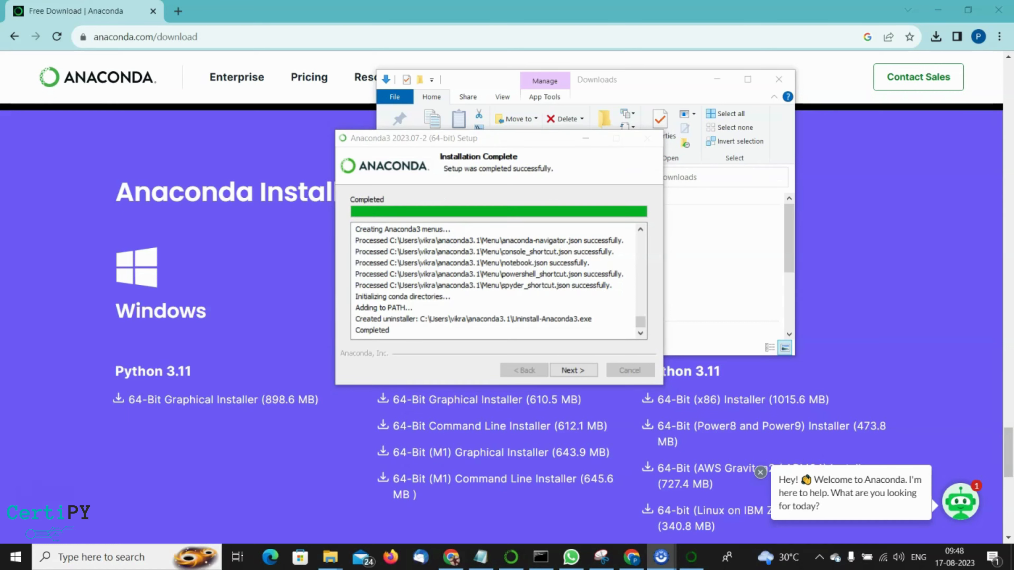
left_click(573, 370)
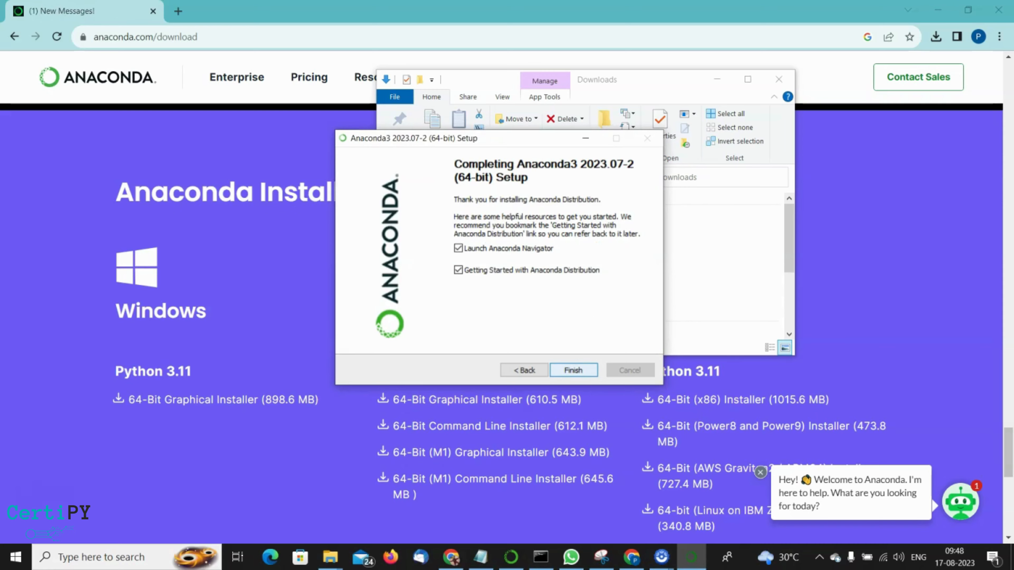
left_click(573, 370)
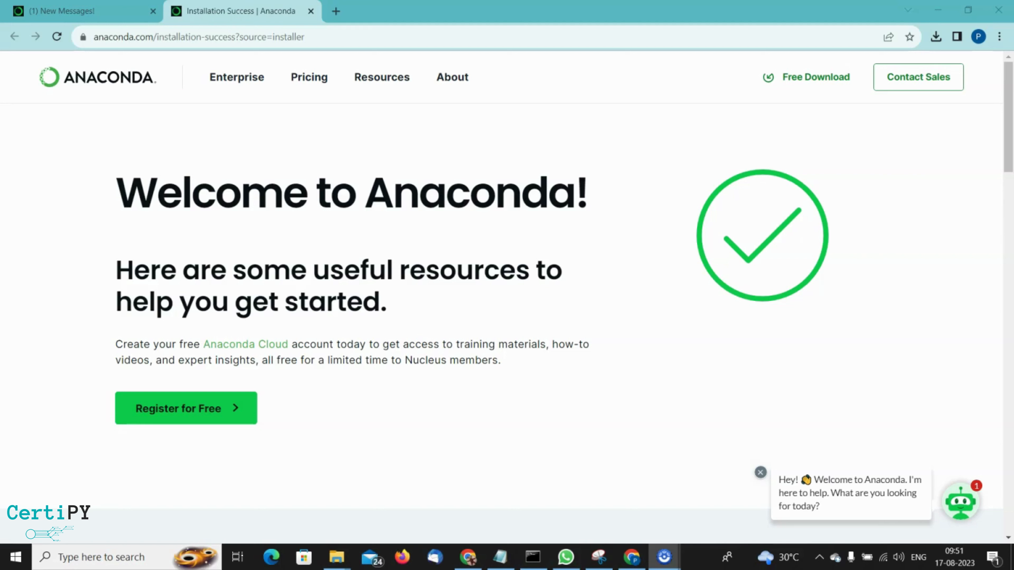
Step: Launch Jupyter from Anaconda Prompt (anaconda3) with the command "jupyter notebook", and close its home page
left_click(120, 557)
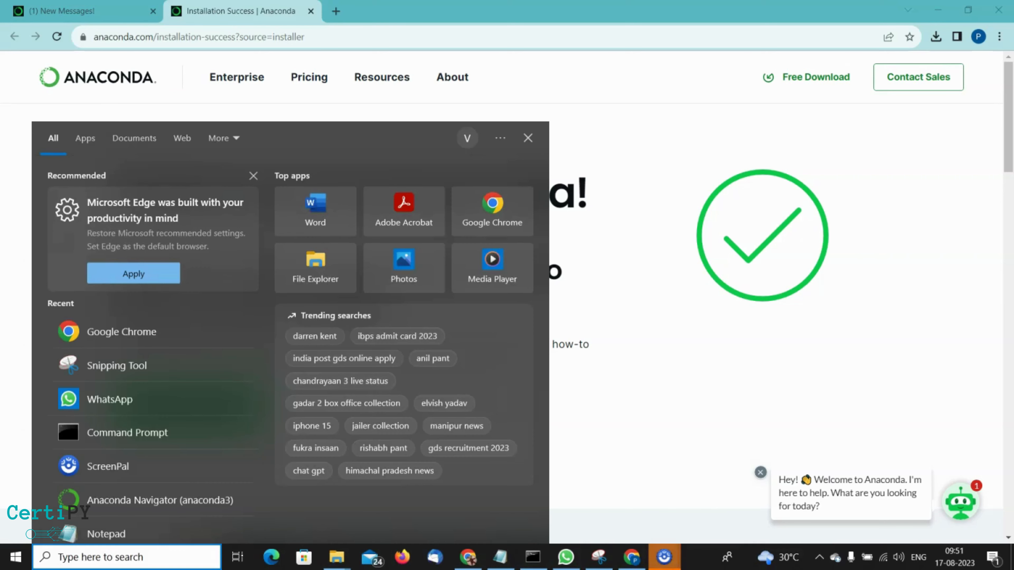
type("anacond")
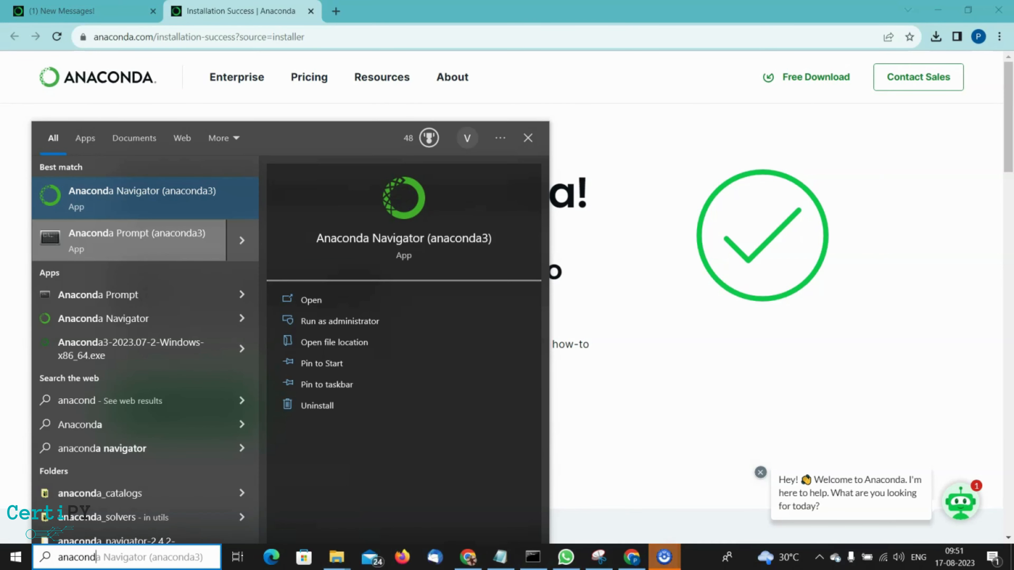
left_click(135, 240)
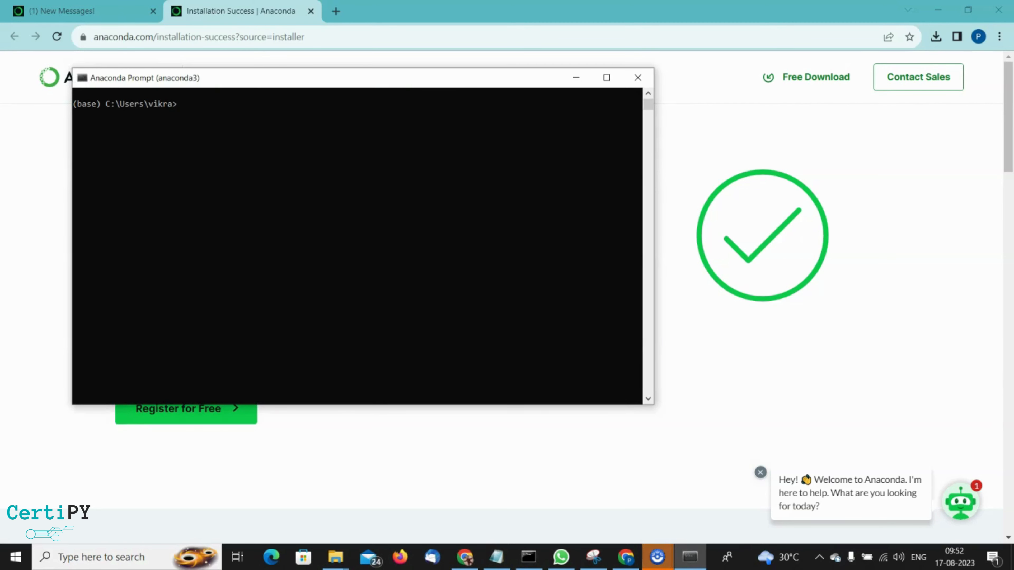
type("jupyter notebook")
key("Return")
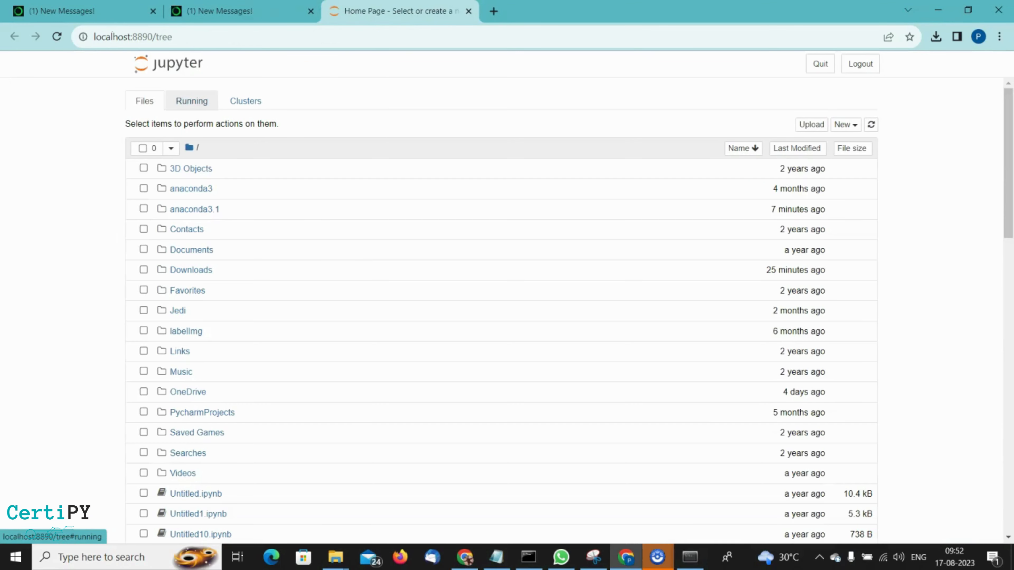
key("ctrl+w")
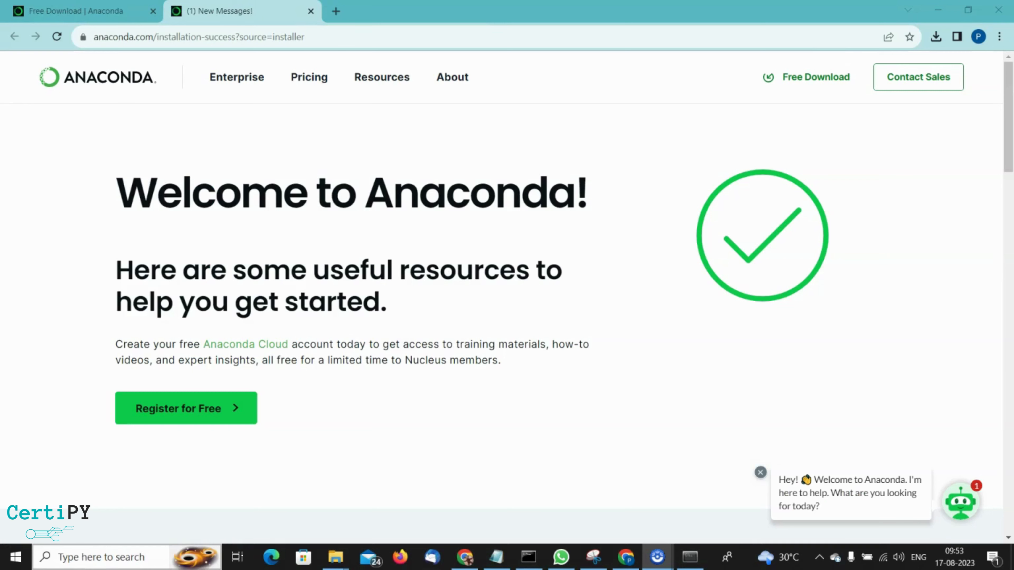
Step: Open Anaconda Navigator (anaconda3) and launch Jupyter Notebook from it
left_click(100, 557)
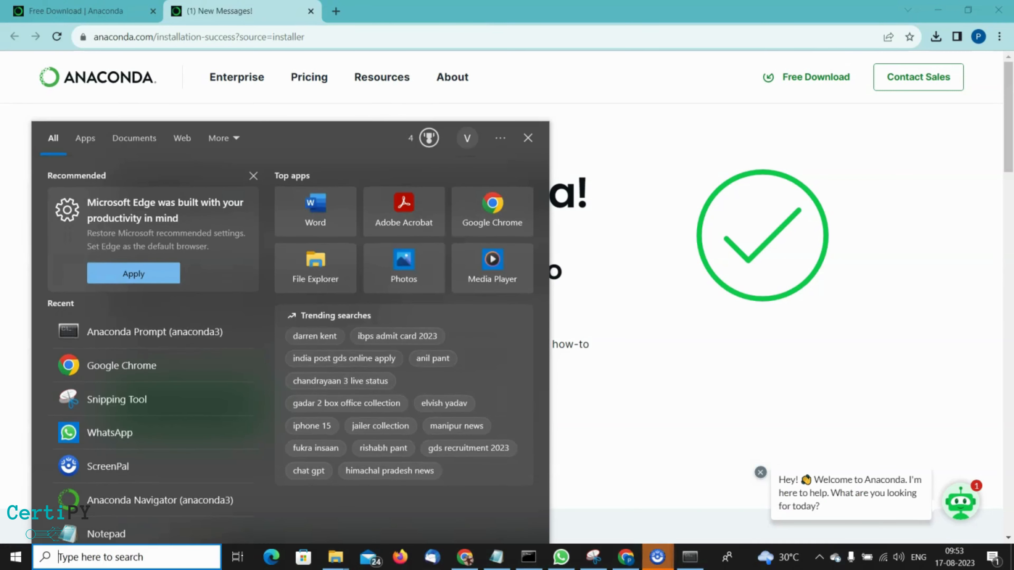
type("ana")
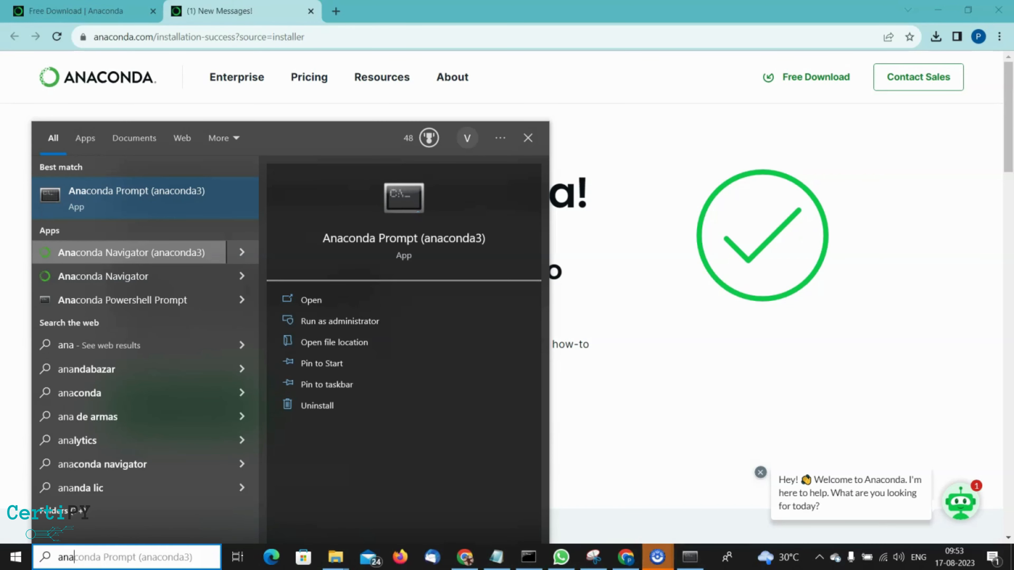
key("Return")
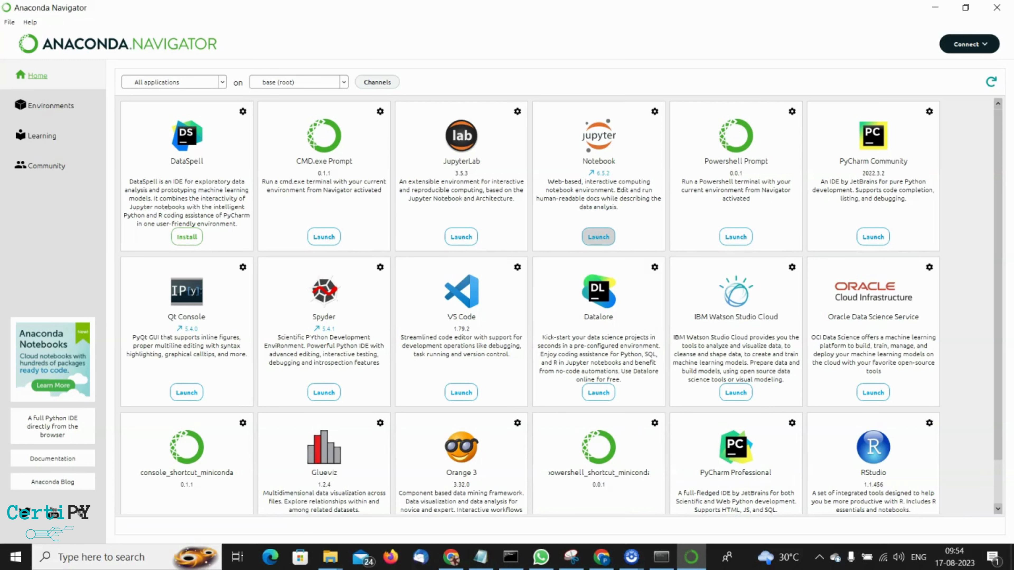
left_click(599, 237)
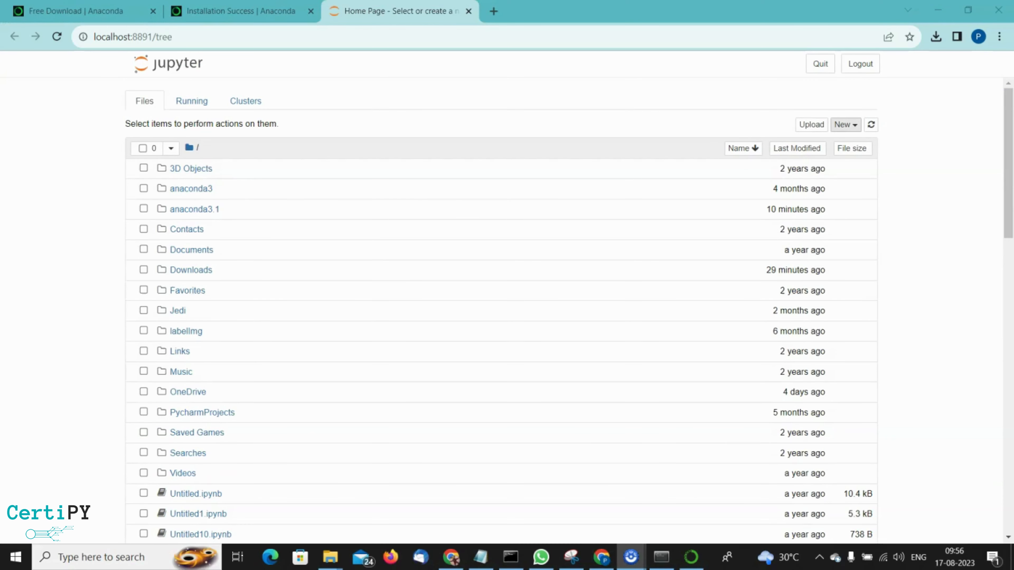
Step: Create a new Python 3 (ipykernel) notebook and run a cell containing a=1, b=2 and print(a+b)
left_click(844, 124)
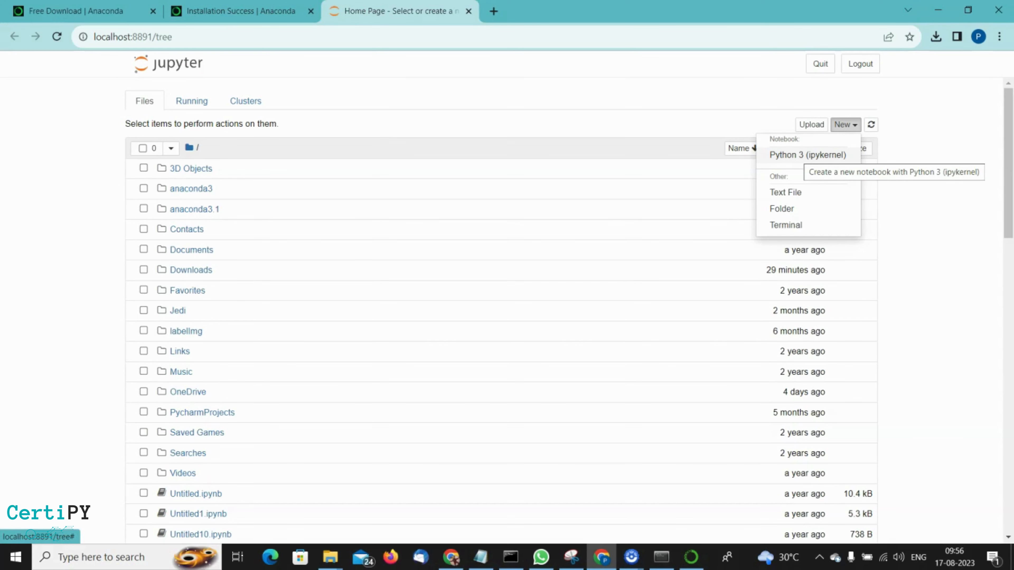
left_click(807, 155)
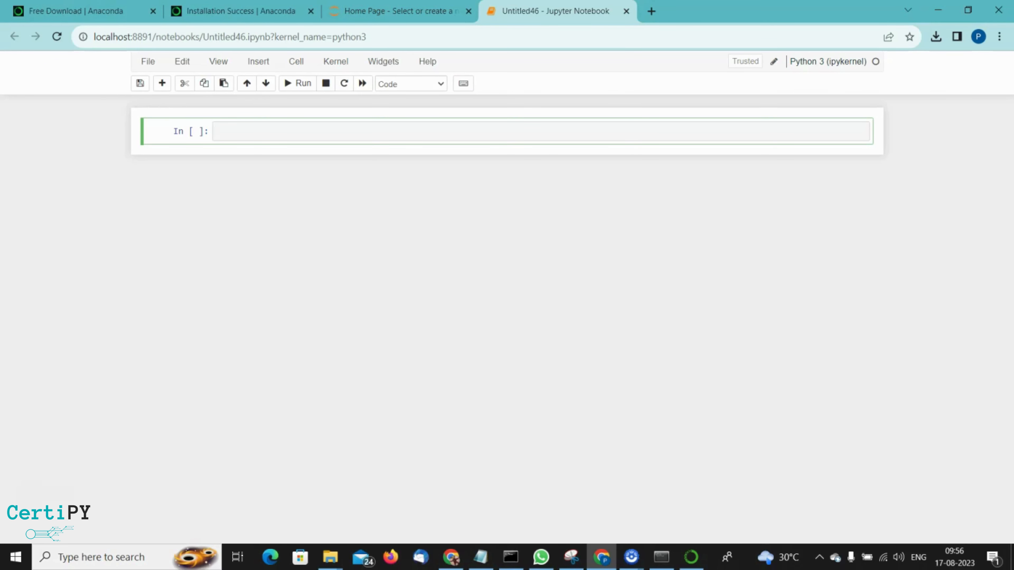
type("a=1")
key("Return")
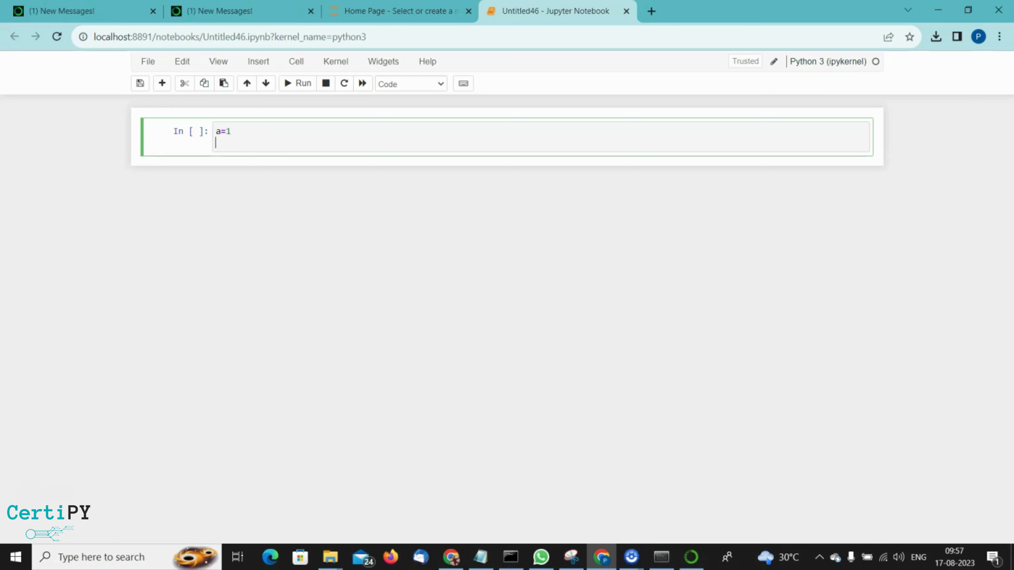
type("b=")
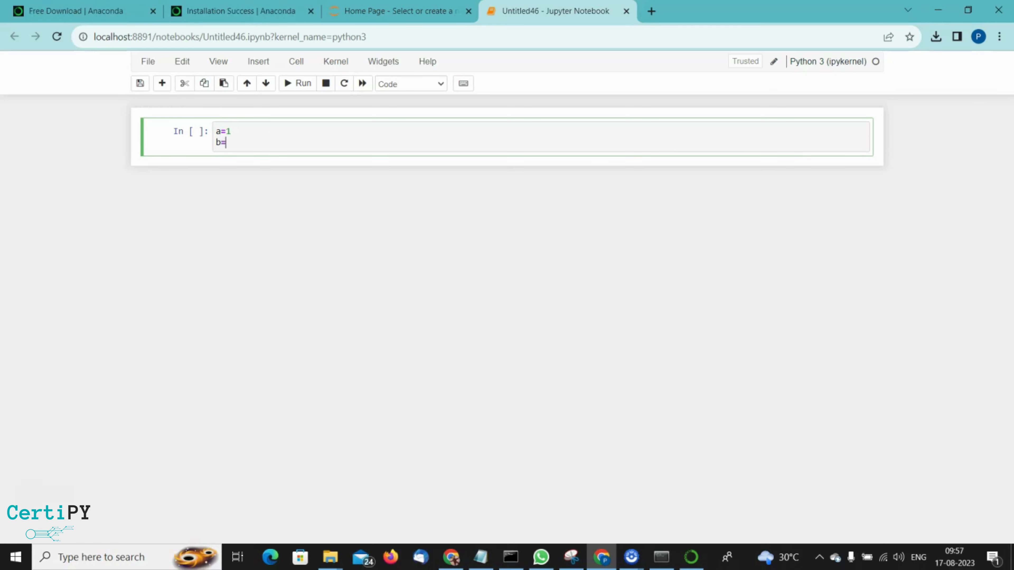
type("2")
key("Return")
type("print(")
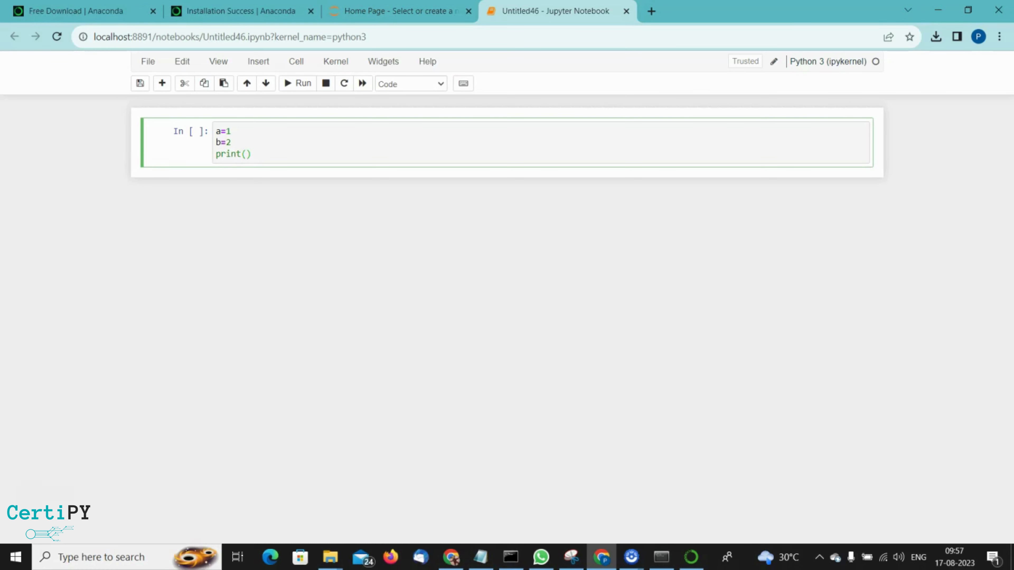
type("a+b")
key("shift+Return")
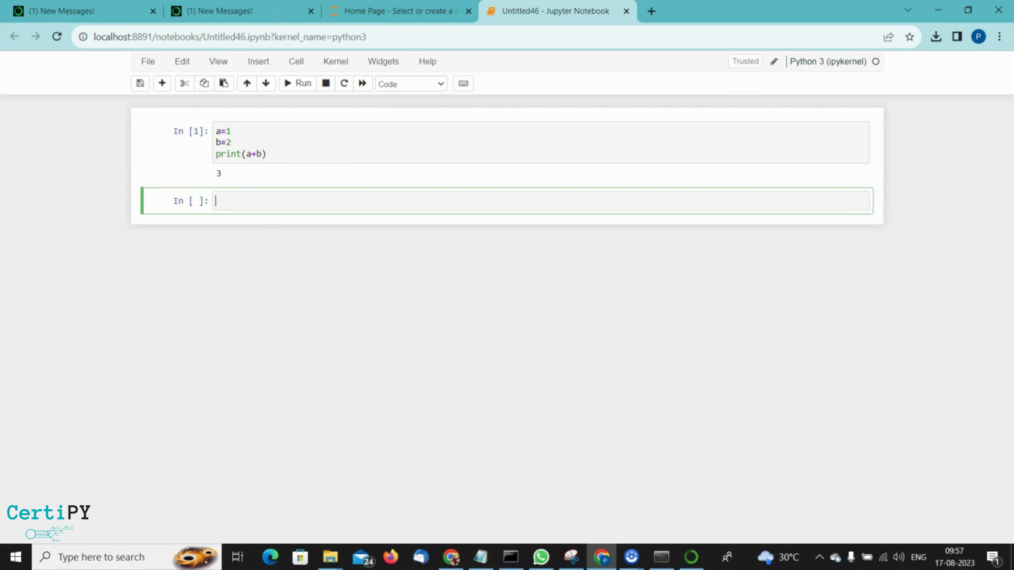
Step: Change the type of the print(a+b) cell from Code to Markdown
left_click(267, 154)
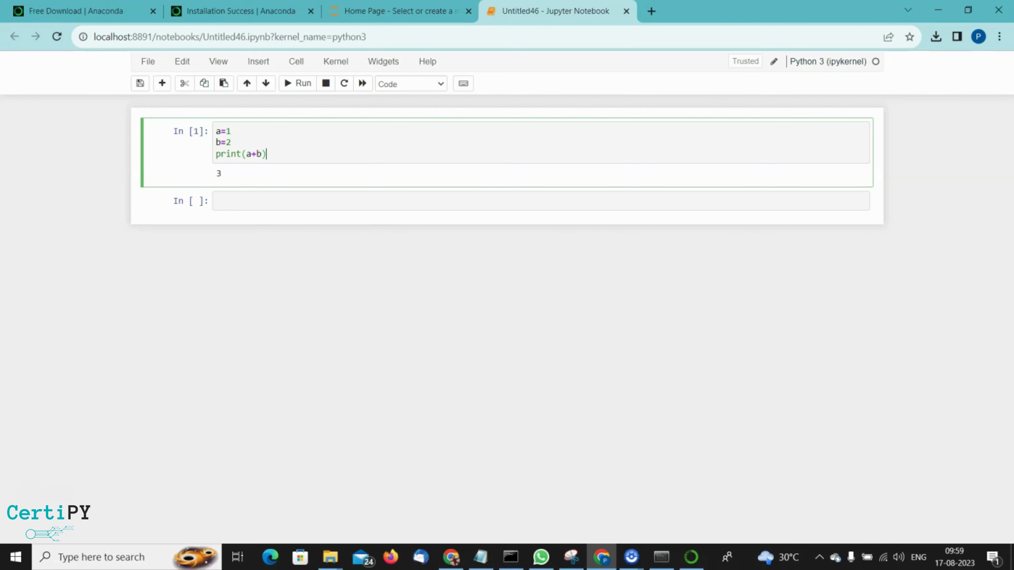
left_click(411, 84)
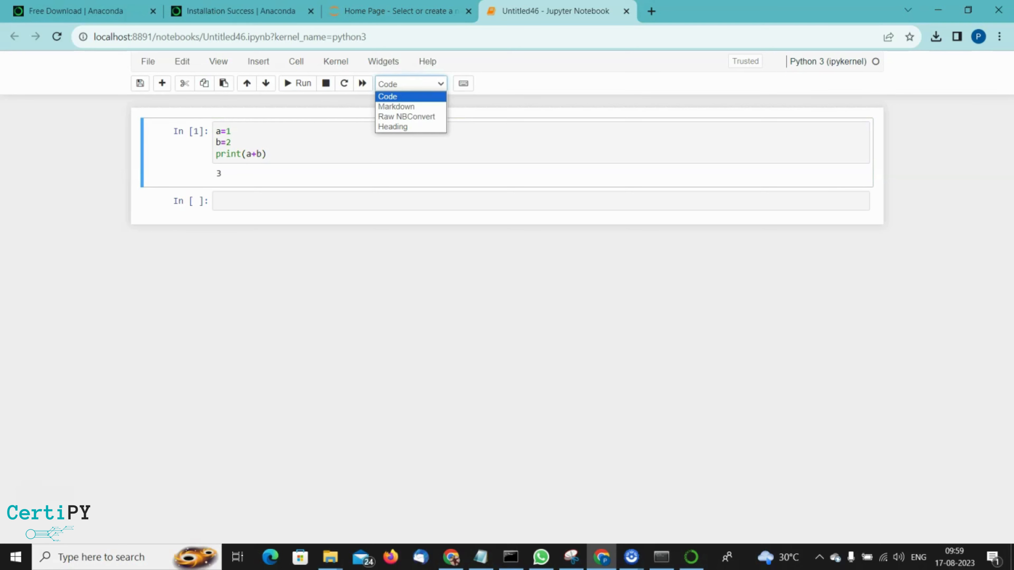
key("Down")
key("Return")
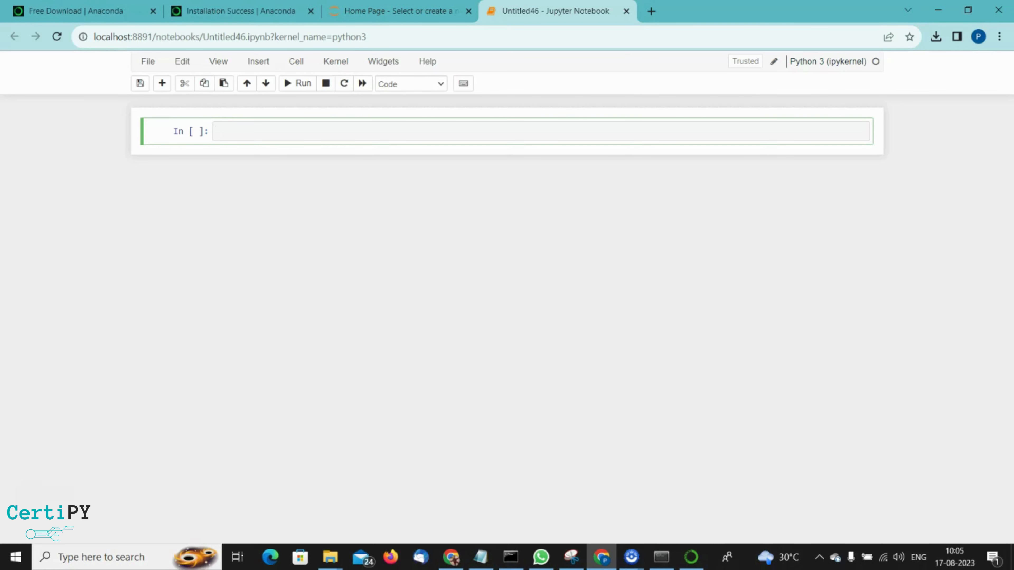
Step: Write two comment lines in the empty code cell, "#This is my first code" and "## its very intersting", and finish editing the cell
type("#")
key("Caps_Lock")
type("Th")
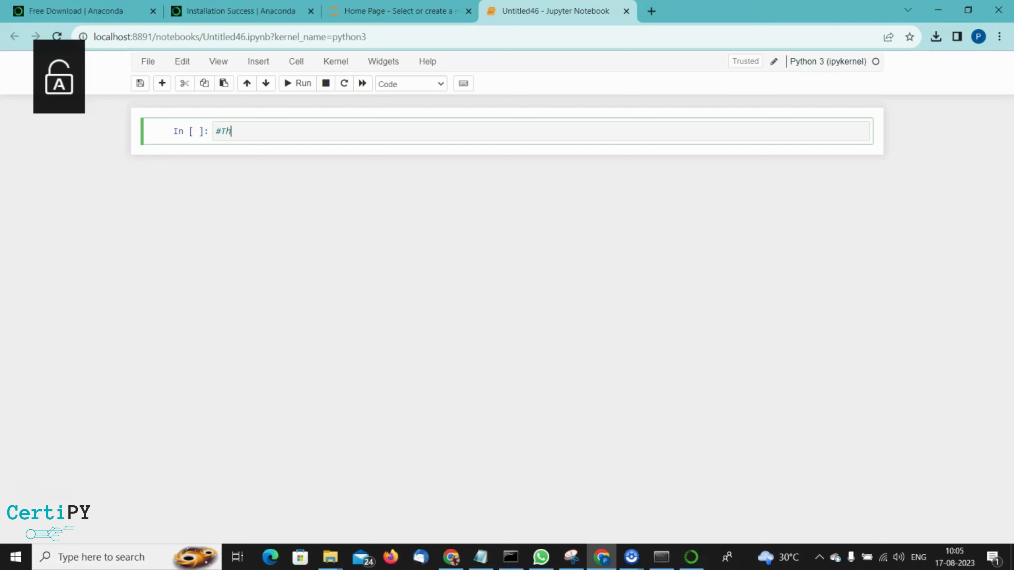
type("is is ")
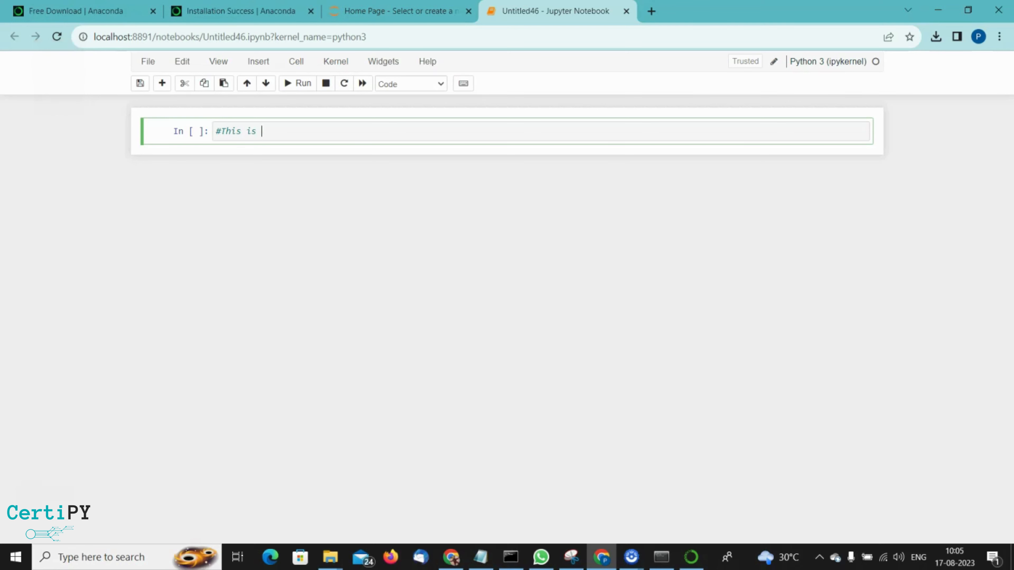
type("my first code")
key("Return")
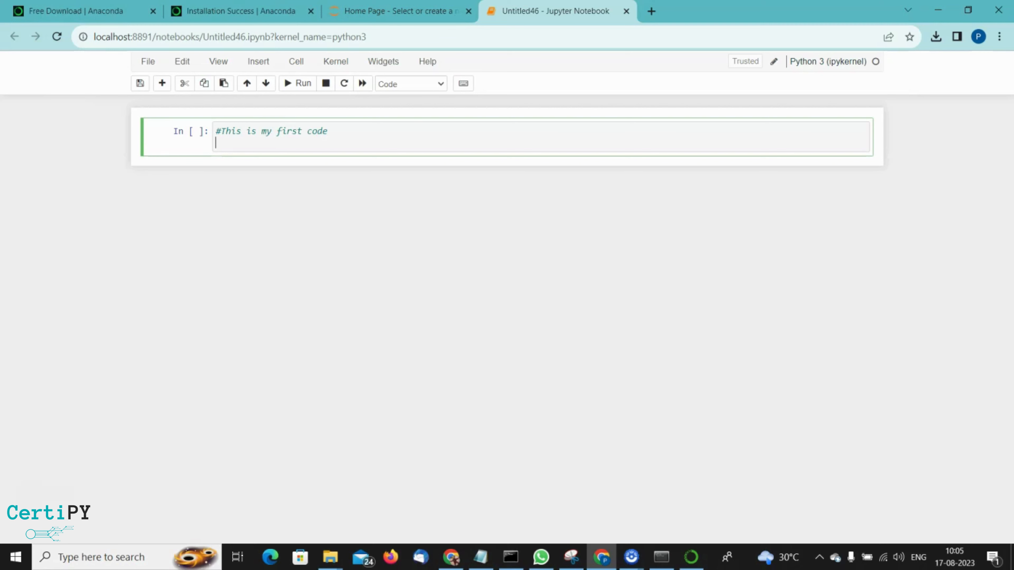
type("## its very intersting")
key("Escape")
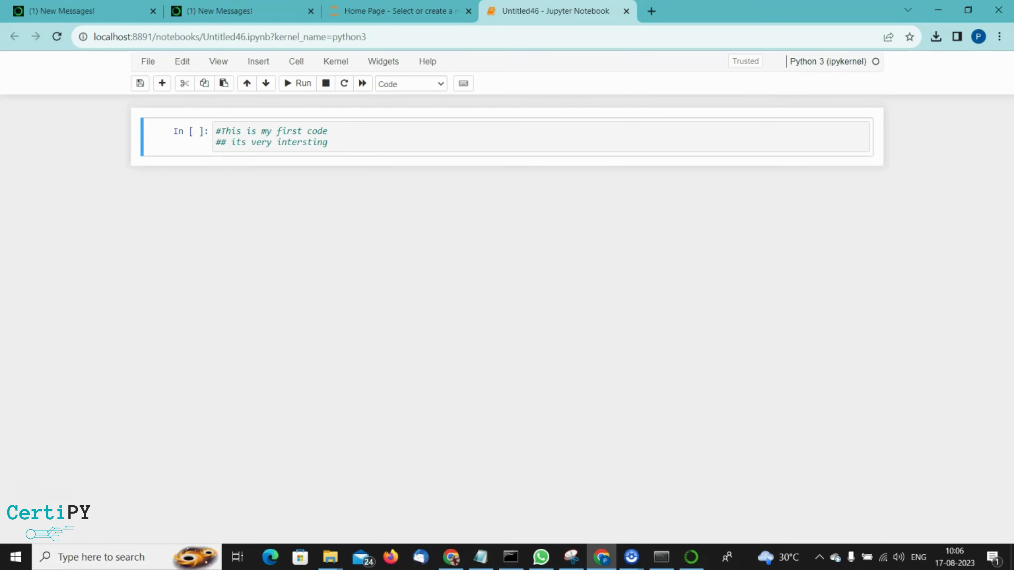
Step: Change the type of the two-line comment cell from Code to Heading and dismiss the markdown headings notice
left_click(411, 84)
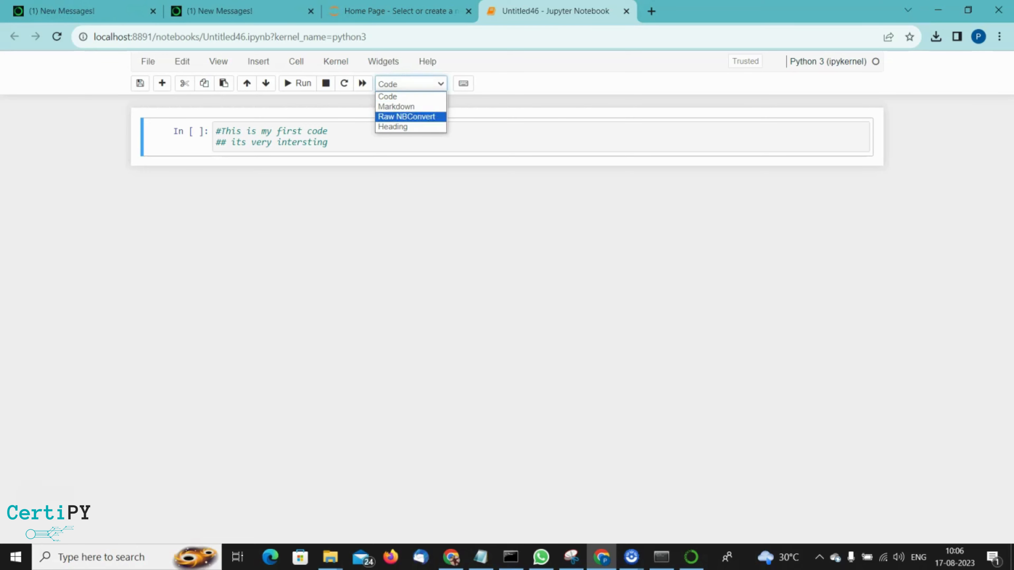
key("Return")
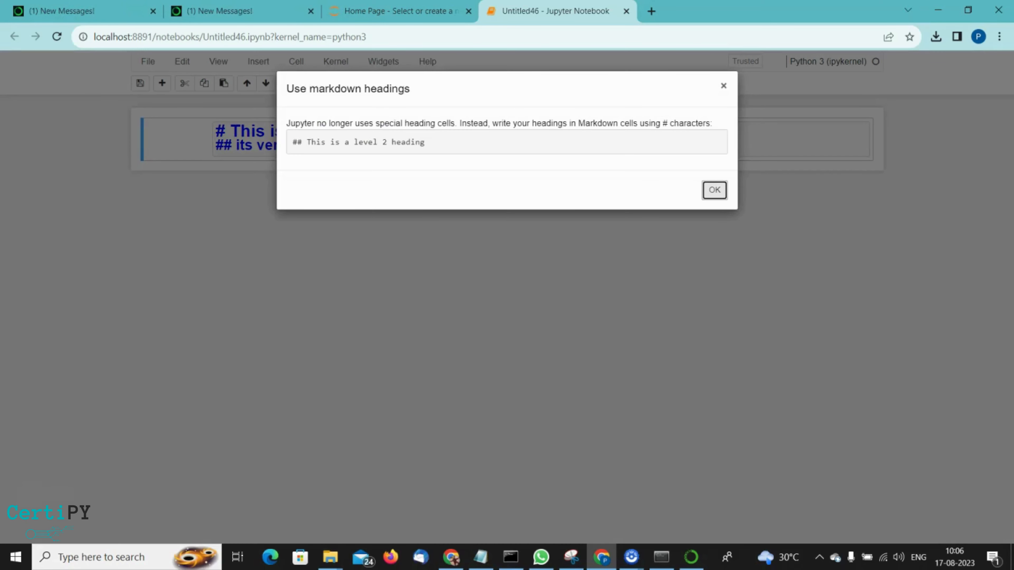
key("Return")
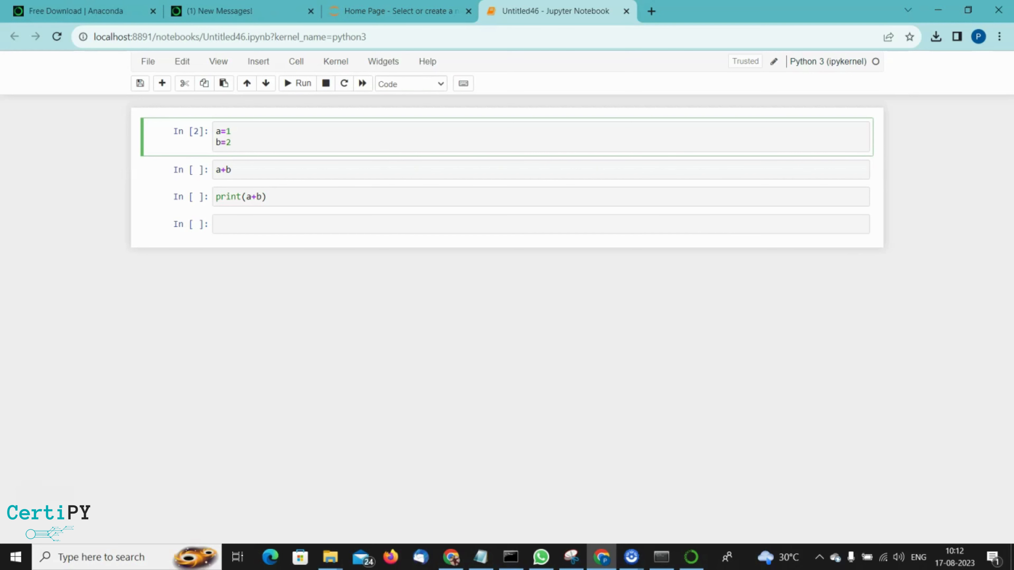
Step: Run the a+b cell below the cell that defines a=1 and b=2
left_click(231, 170)
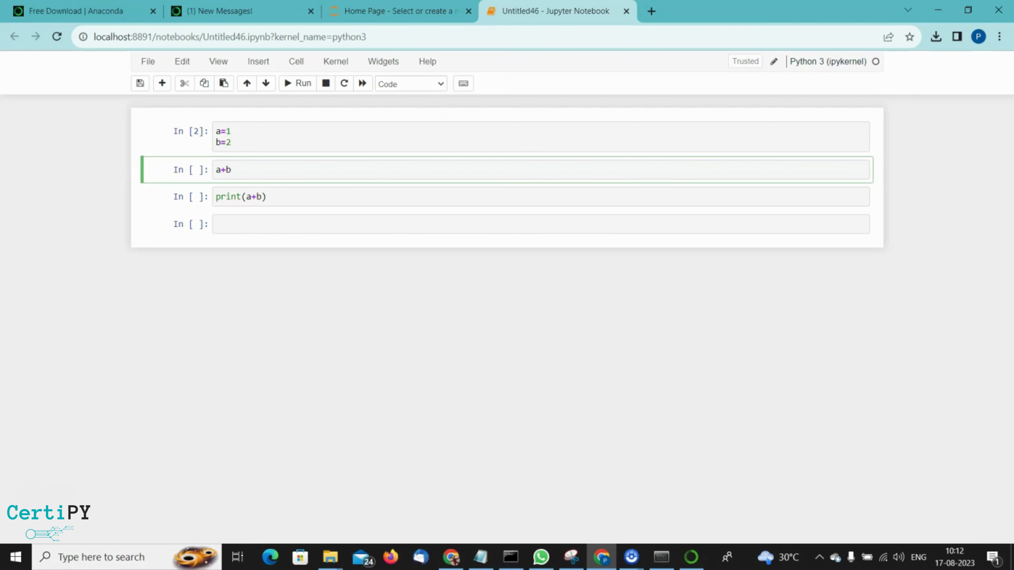
key("shift+Return")
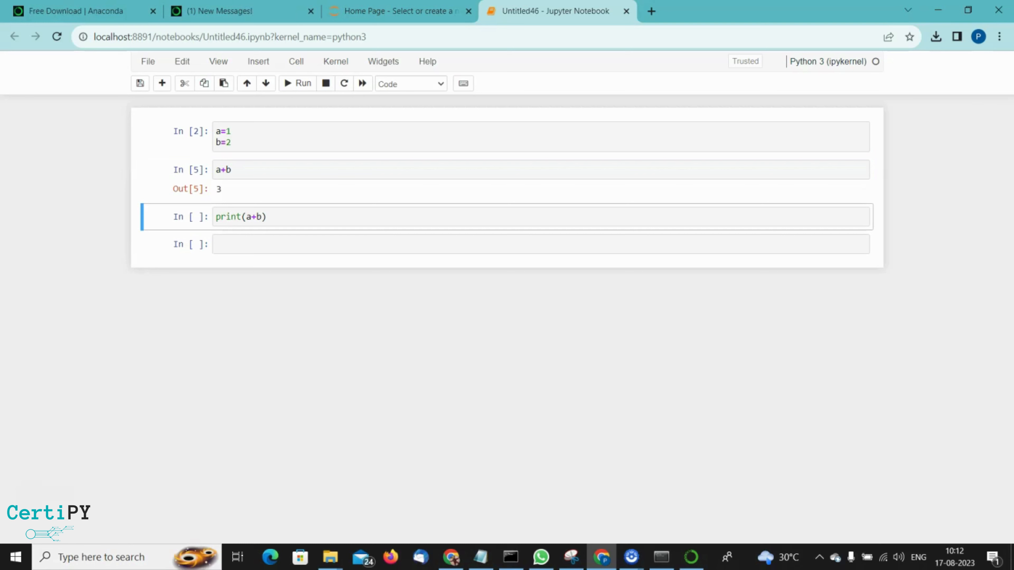